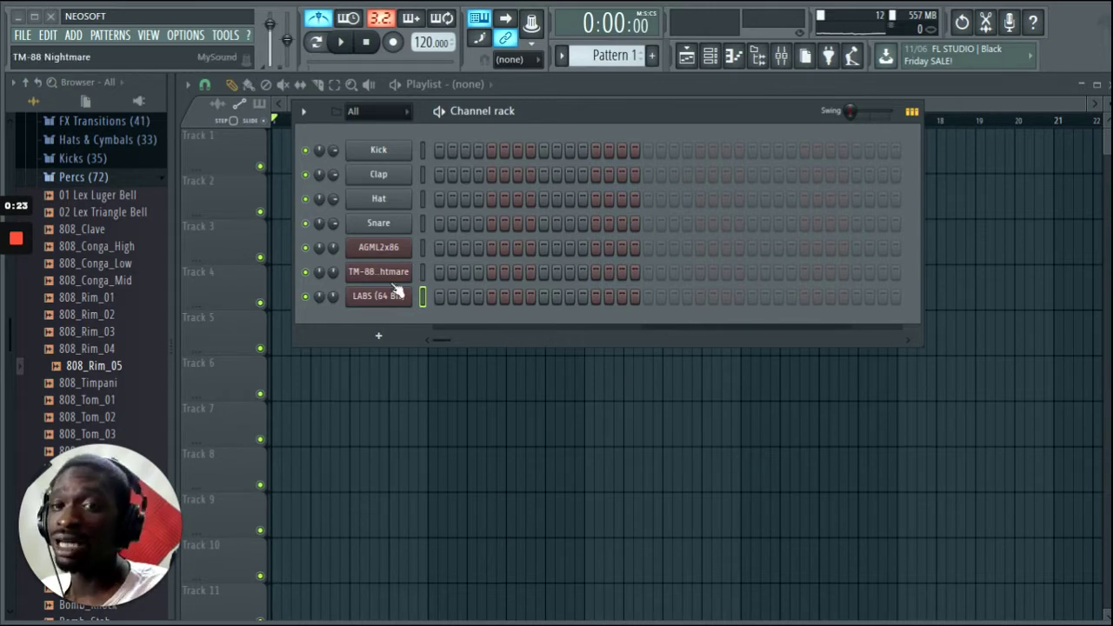
Step: Open the LABS instrument and look through its preset categories, keeping Choir: Long loaded
left_click(378, 296)
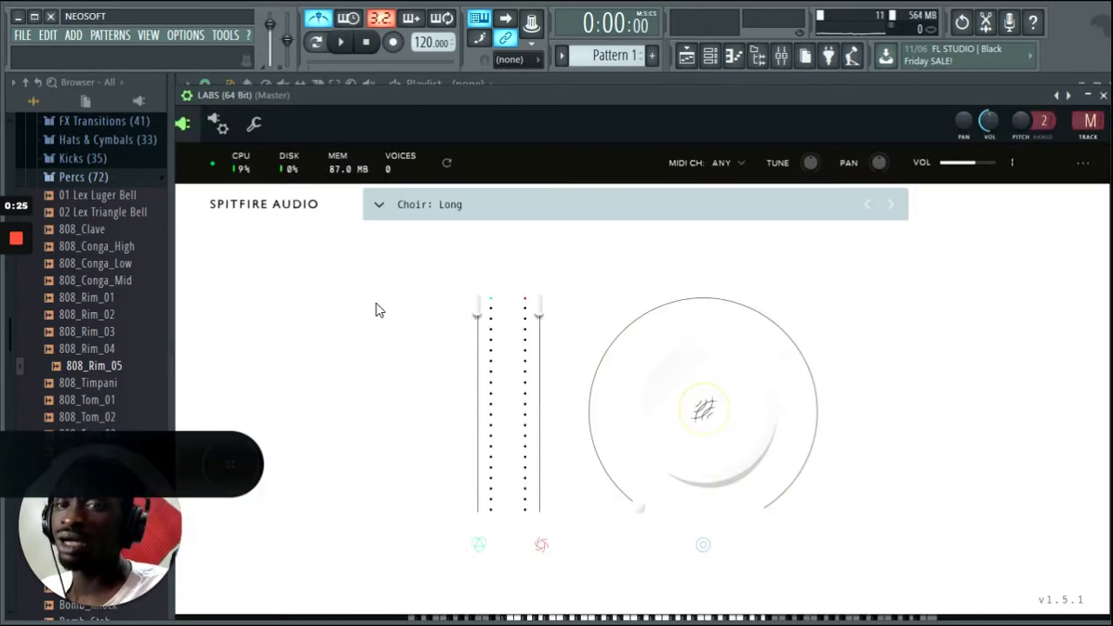
left_click(380, 206)
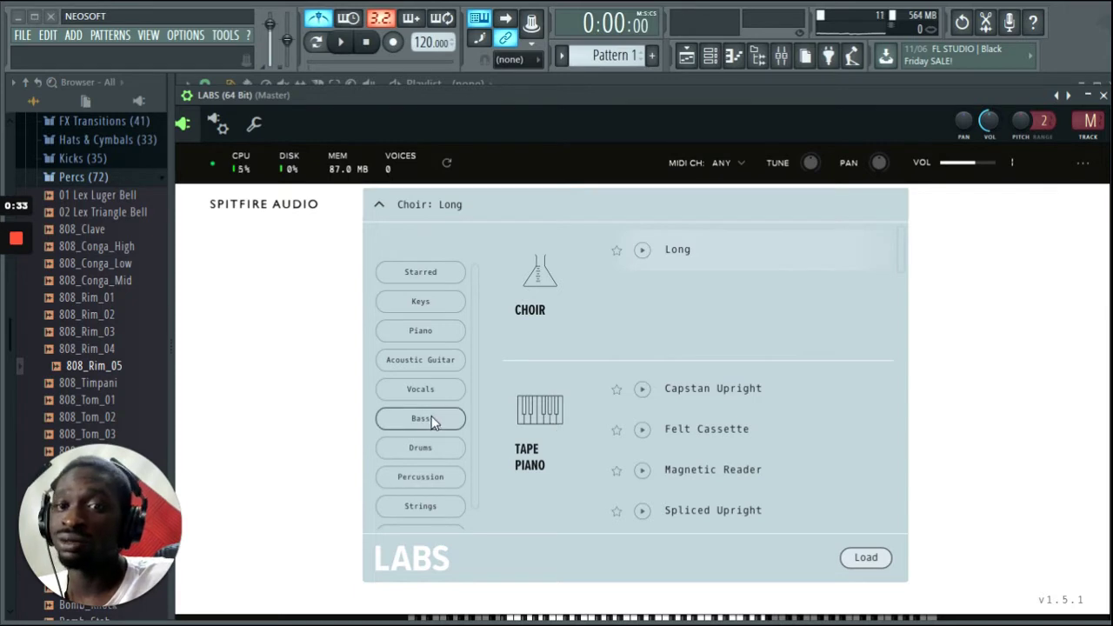
left_click(938, 241)
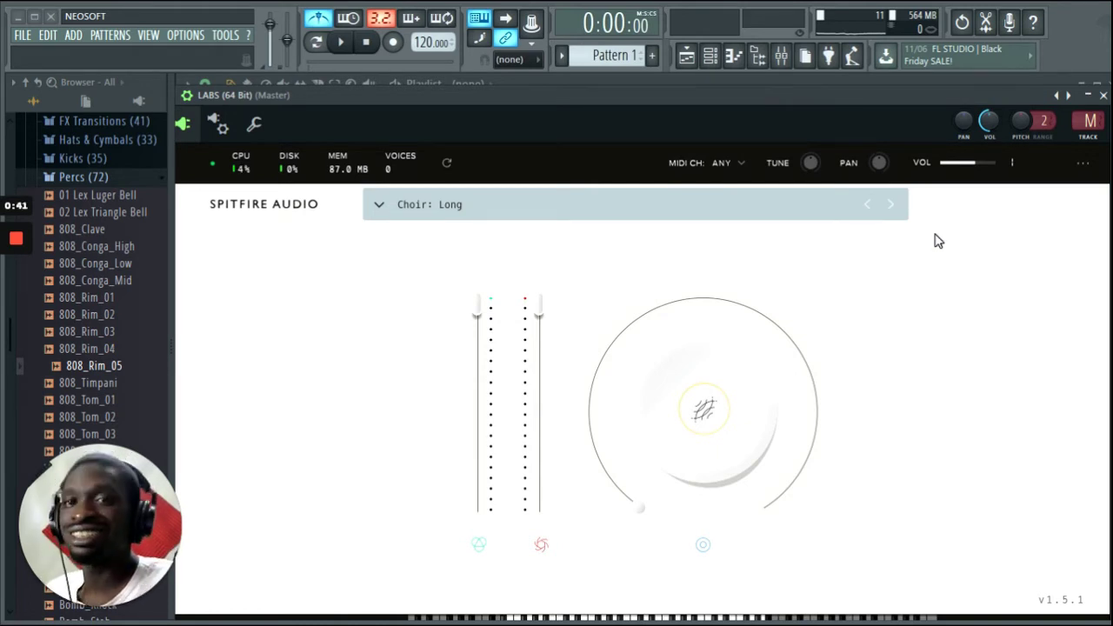
Step: Record a chord progression into Pattern 1 with the LABS Choir: Long sound, and close the instrument window
left_click(394, 43)
left_click(342, 43)
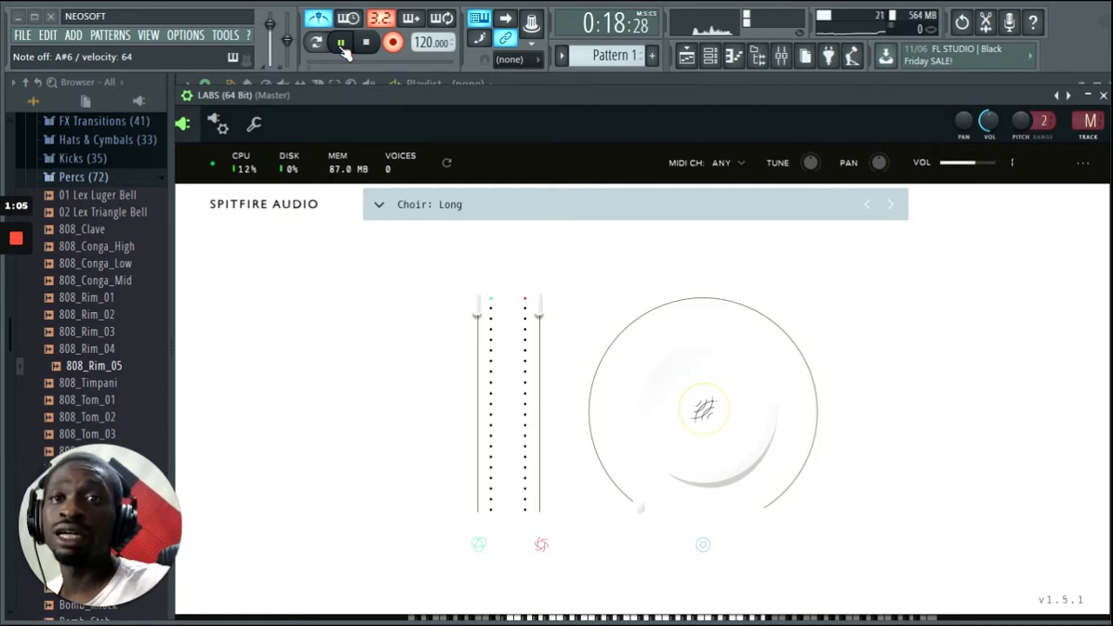
left_click(366, 46)
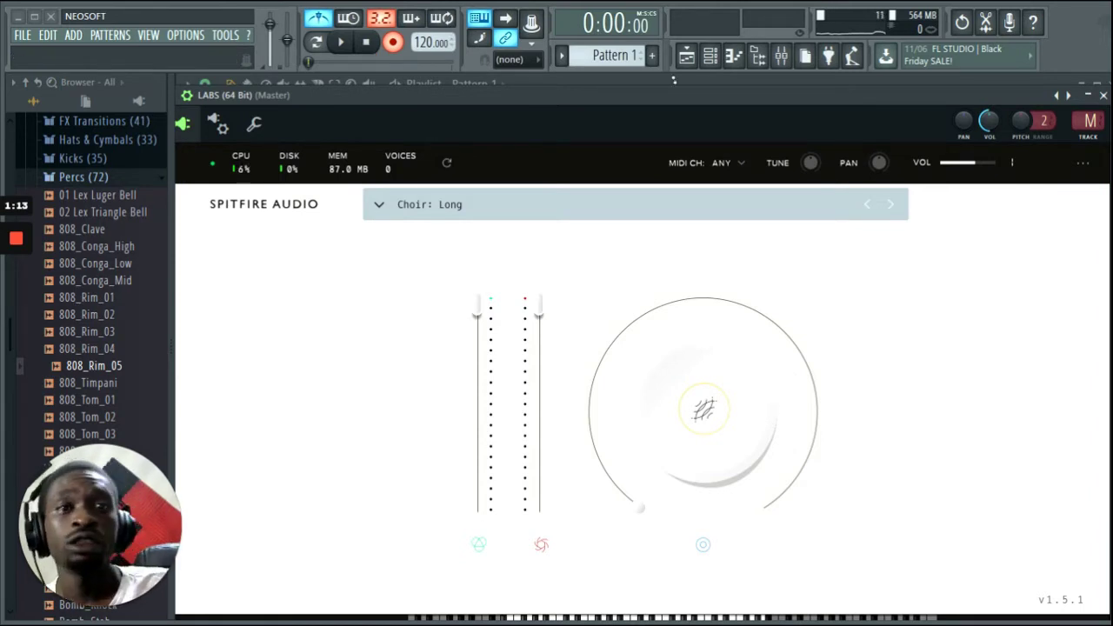
left_click_drag(672, 93, 608, 101)
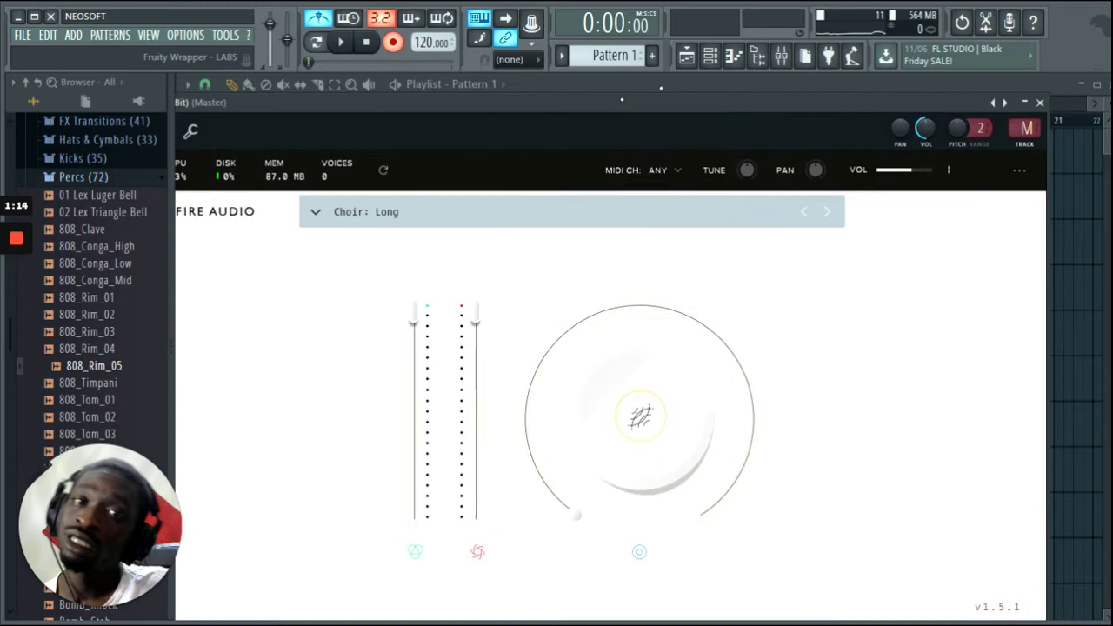
left_click(1039, 103)
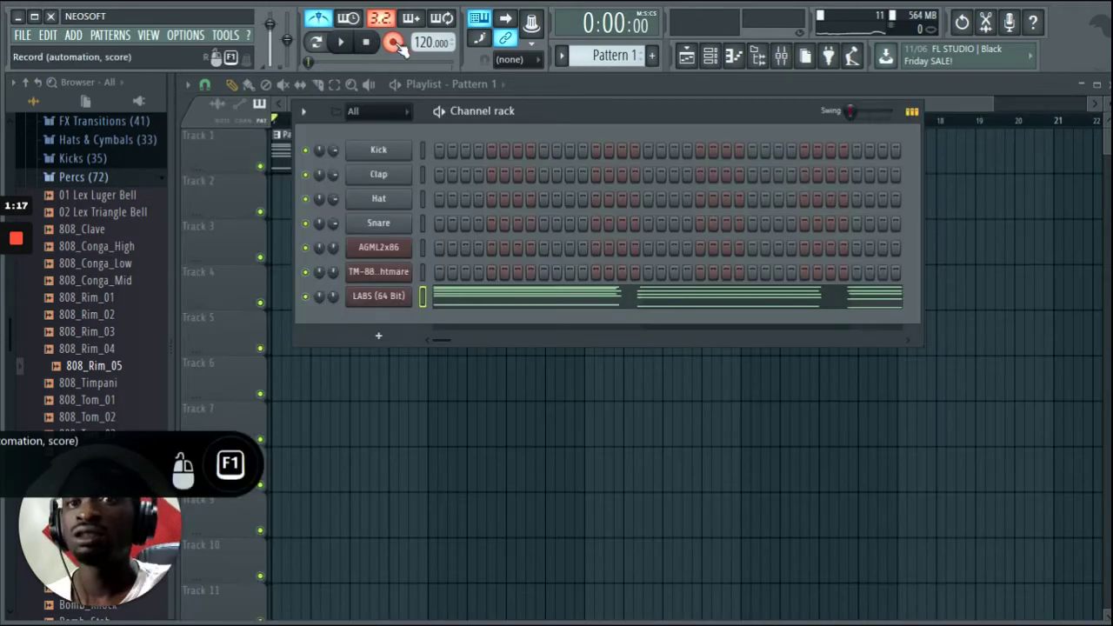
Step: Quantize the recorded LABS chords in the piano roll using the Default quantizer template
left_click(488, 300)
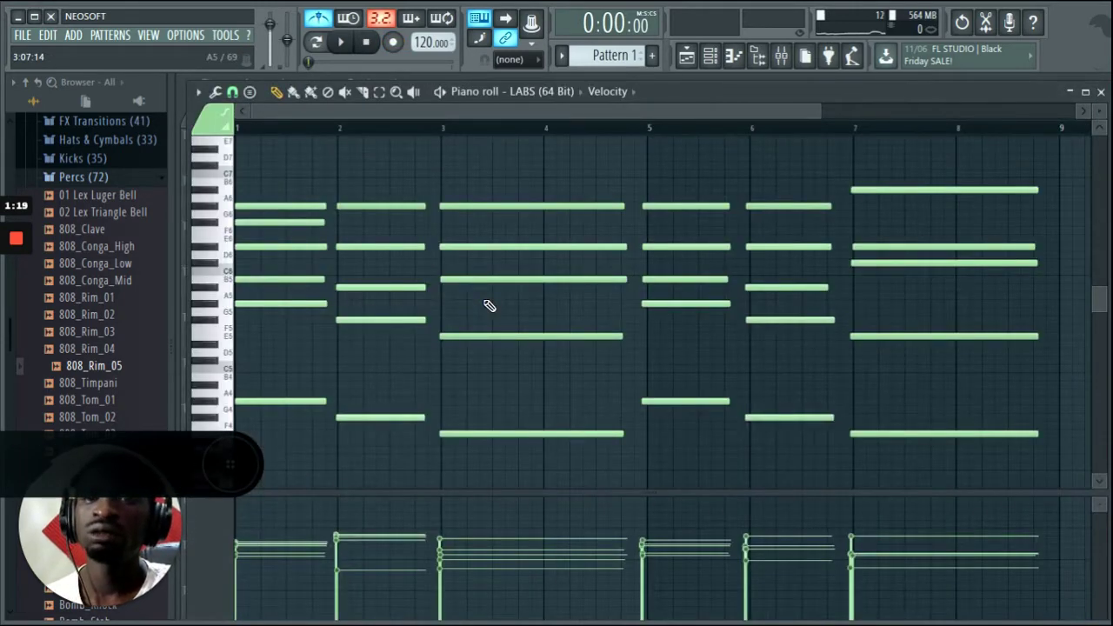
key("alt+q")
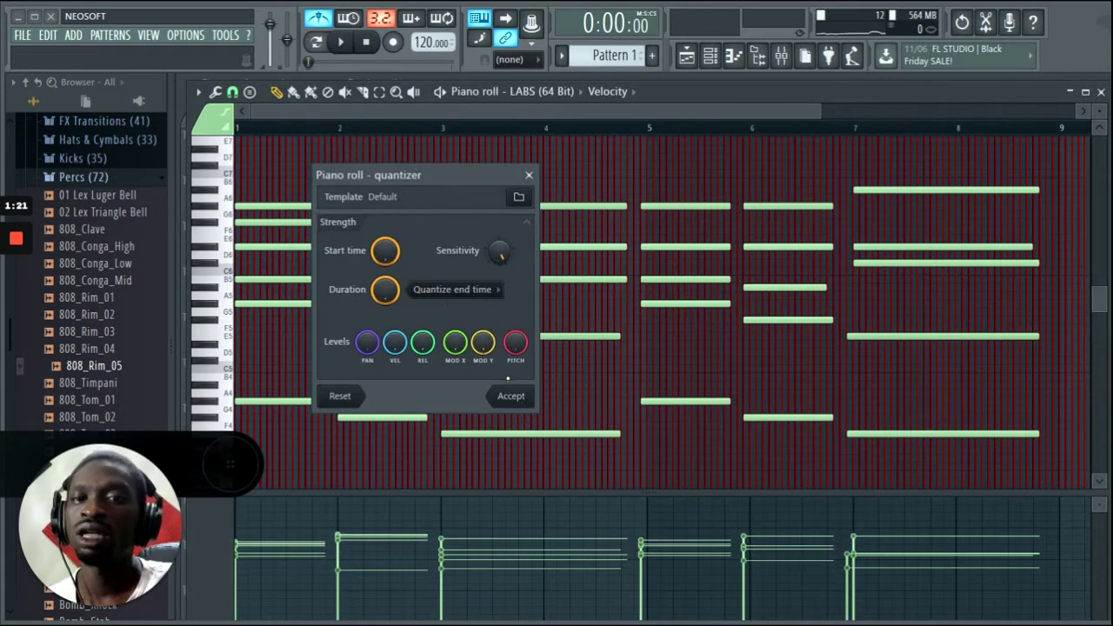
left_click(513, 397)
Step: Play back the chords in Pattern 1 and check the LABS channel's volume options in the channel rack
key("space")
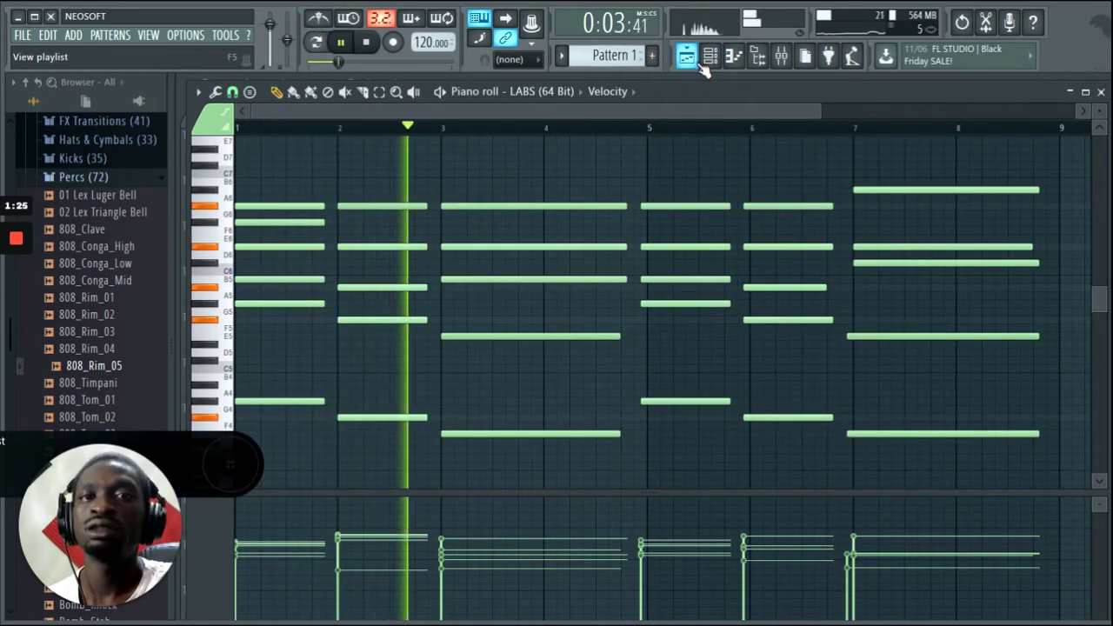
left_click(709, 54)
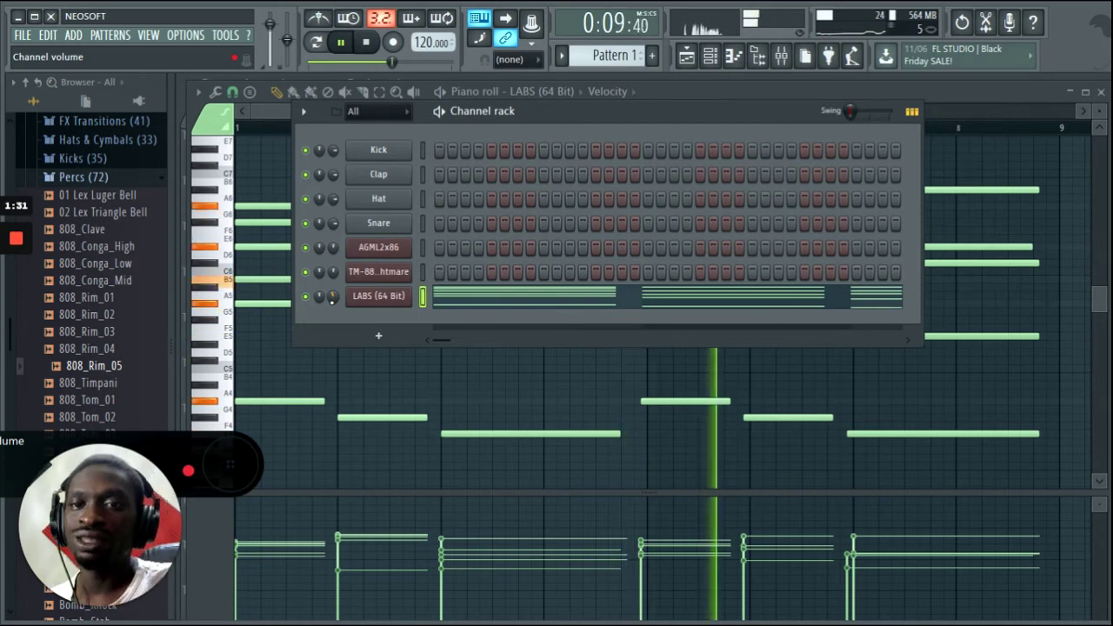
key("space")
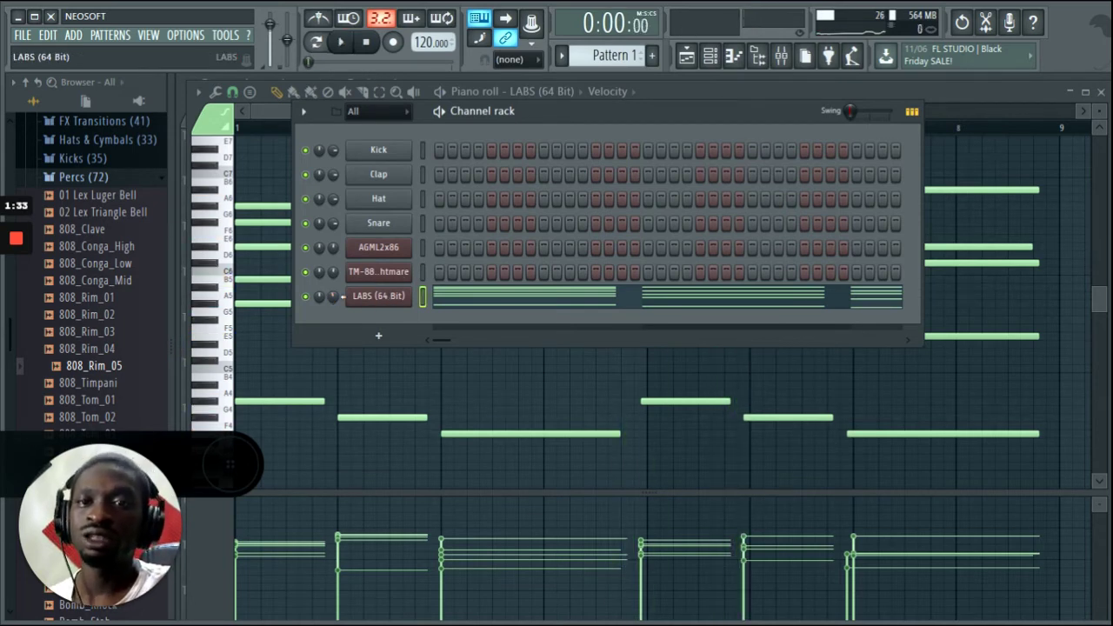
right_click(333, 296)
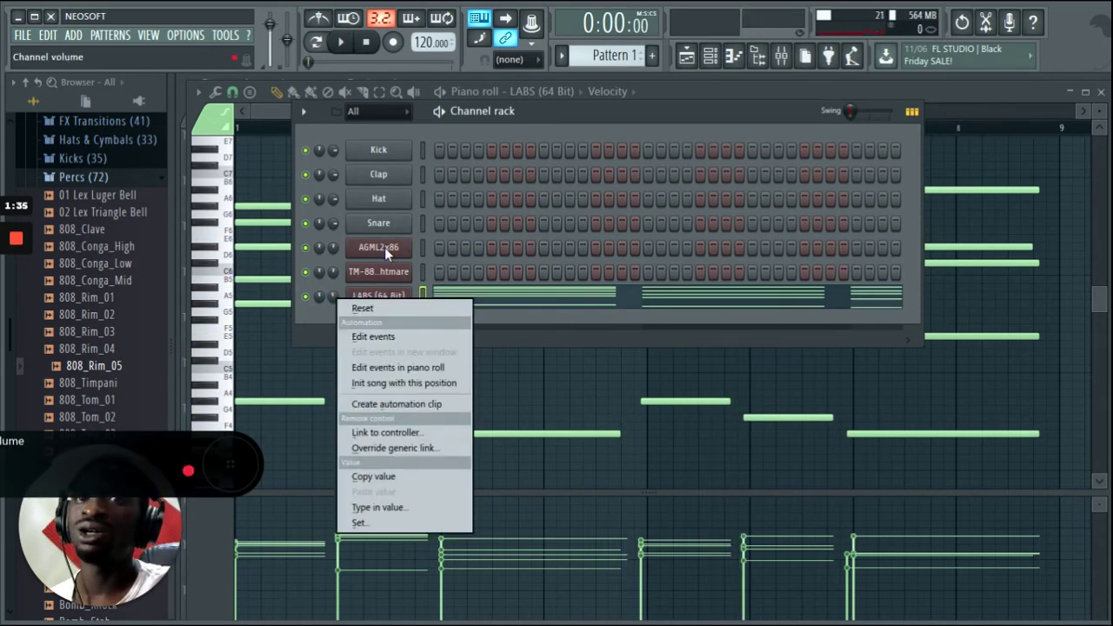
Step: Open the AGML2x86 guitar channel and rehearse a melody over the playback of Pattern 1
left_click(384, 247)
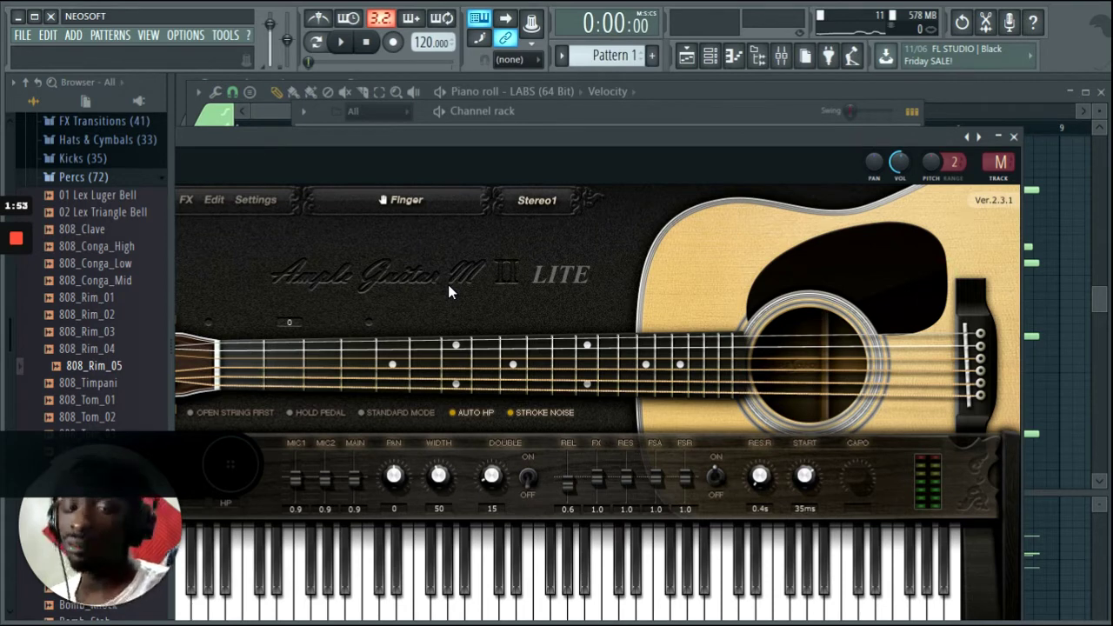
left_click(342, 44)
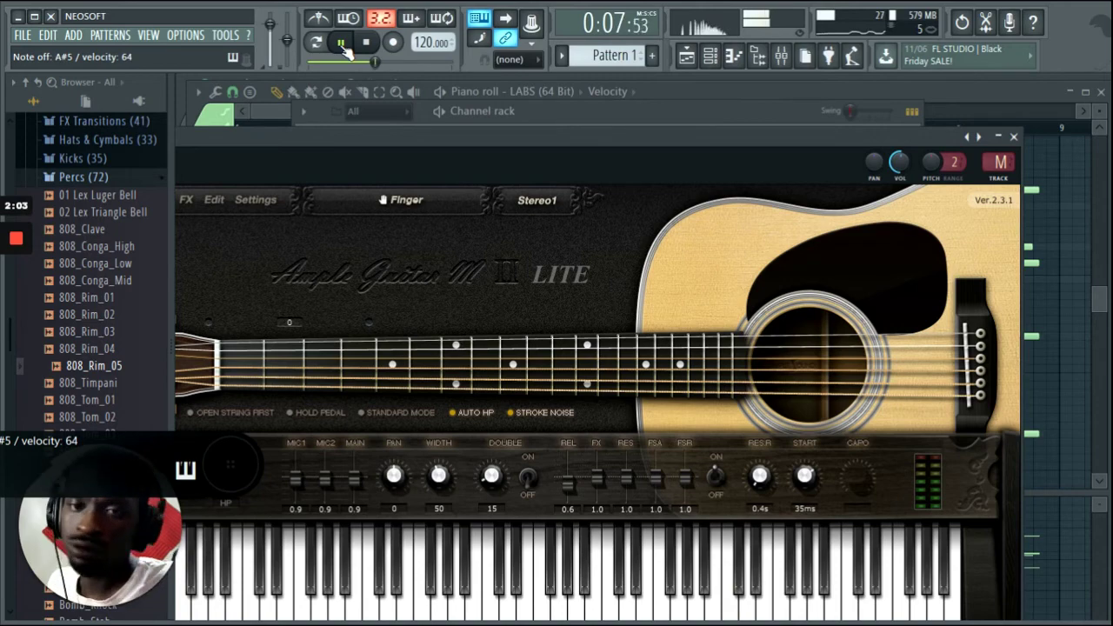
key("space")
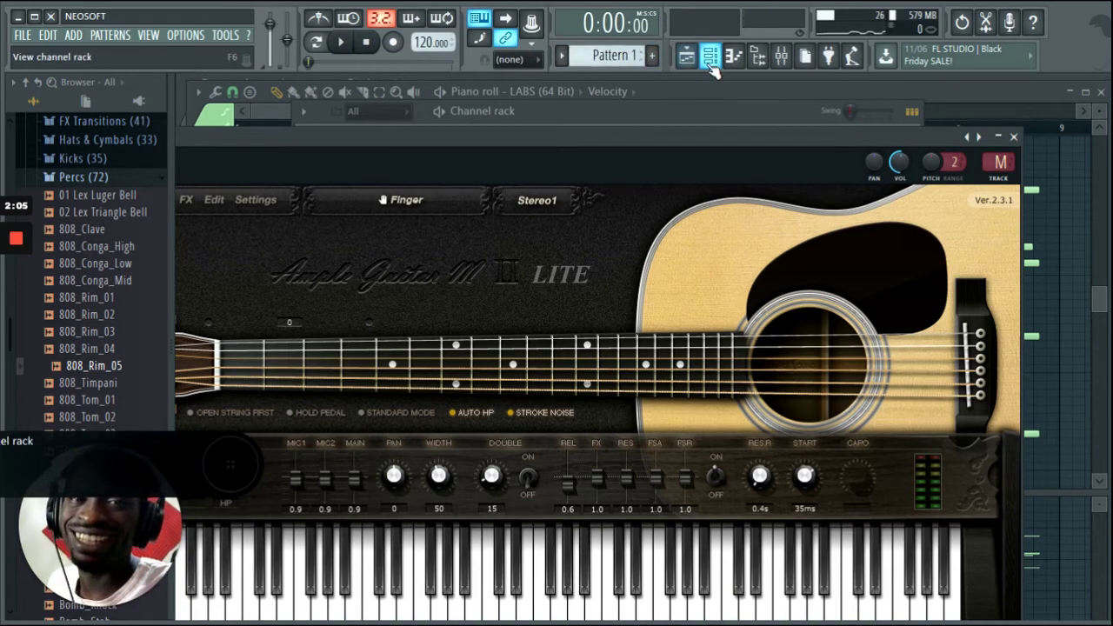
Step: Switch to the empty Pattern 2 and place it on Track 2 at bar 1 of the playlist
left_click(711, 66)
left_click_drag(636, 55, 637, 46)
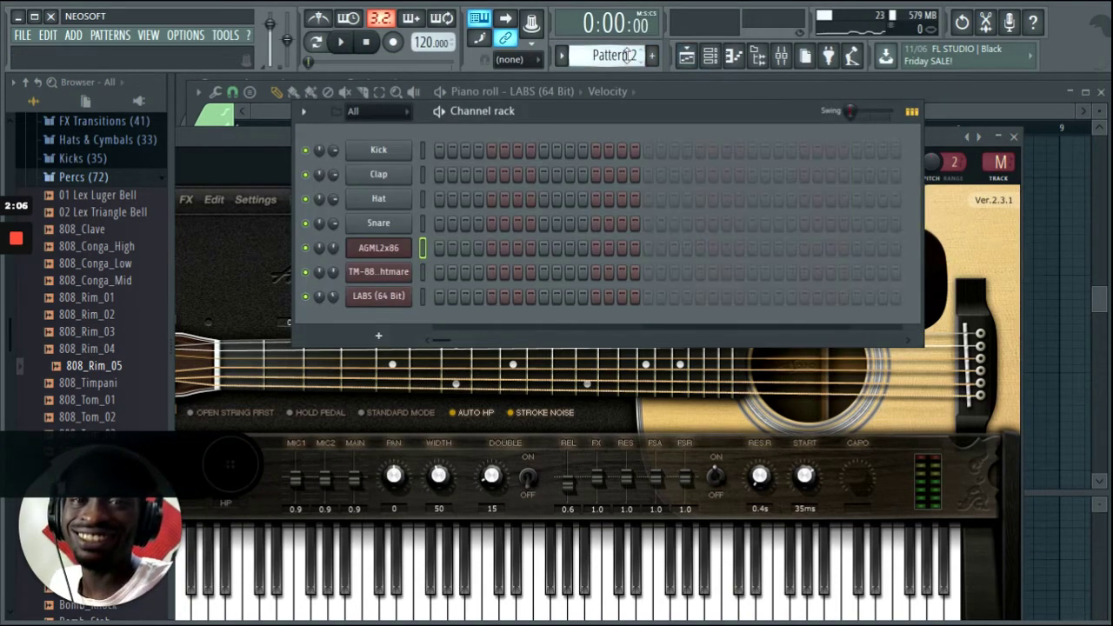
left_click(685, 54)
left_click(291, 194)
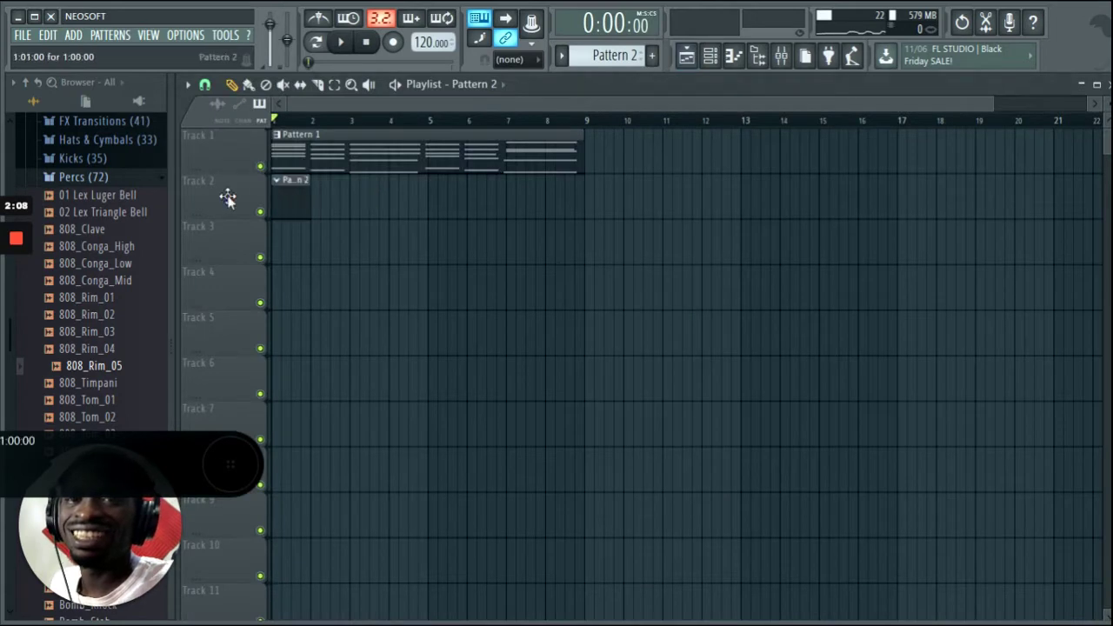
Step: Record a guitar melody with AGML2x86 into Pattern 2 over the song playback, then turn recording off
left_click(393, 41)
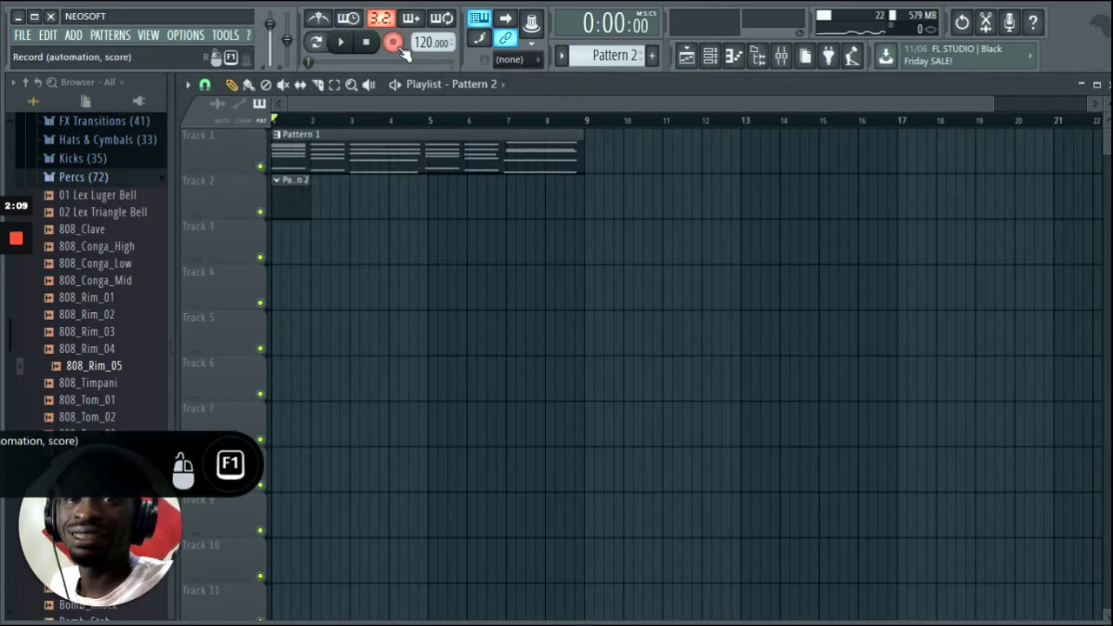
left_click(343, 44)
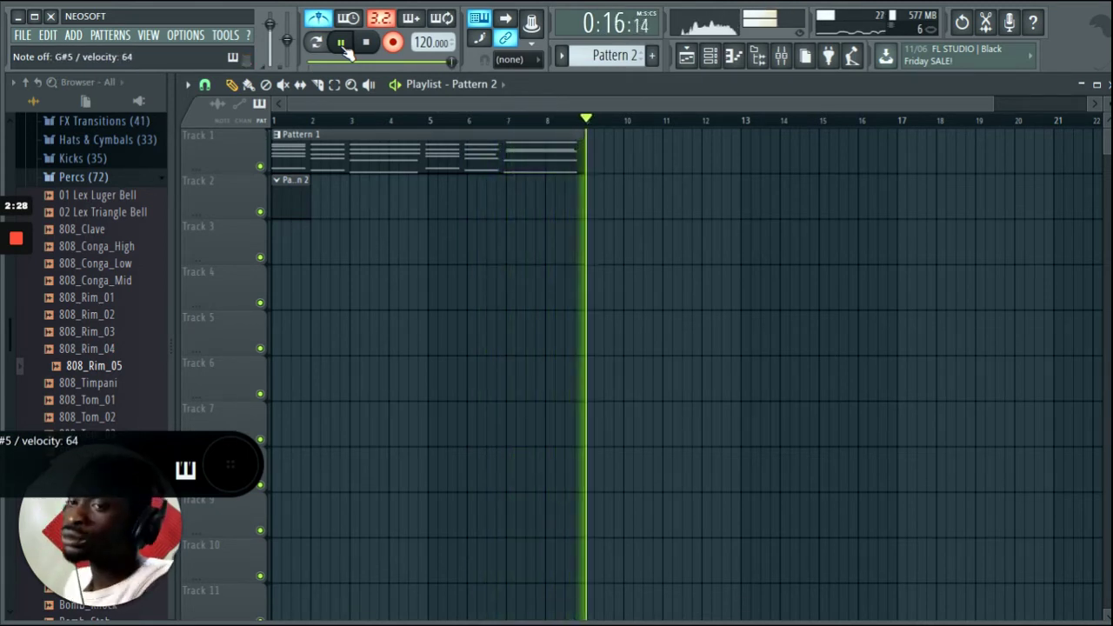
left_click(343, 48)
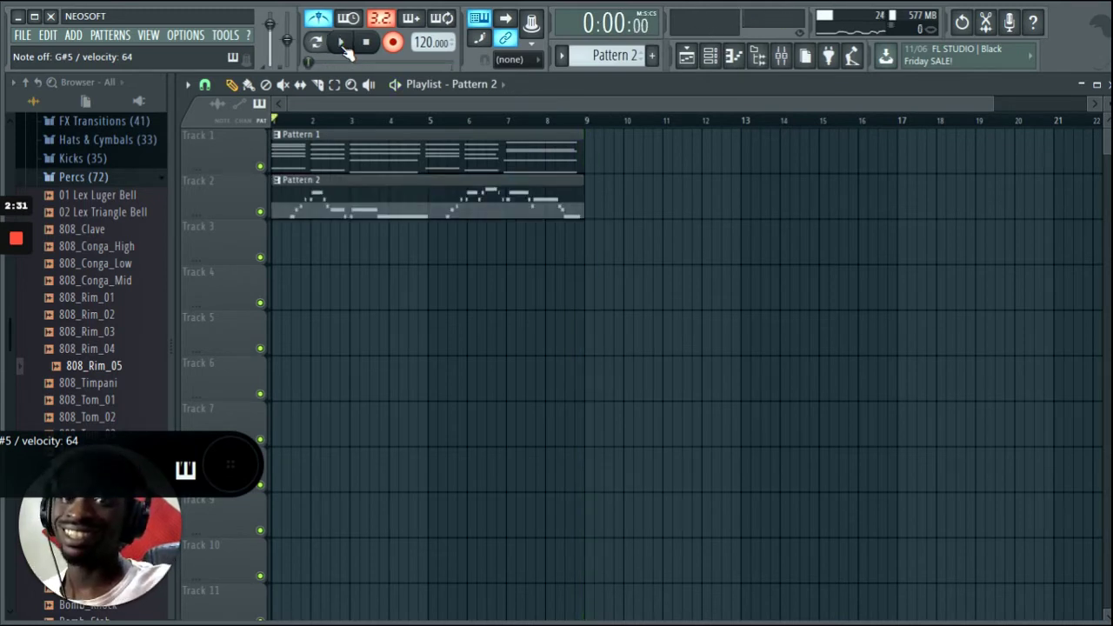
left_click(394, 48)
Step: Try to quantize the guitar melody of Pattern 2 in the piano roll, testing a lower start time strength
key("space")
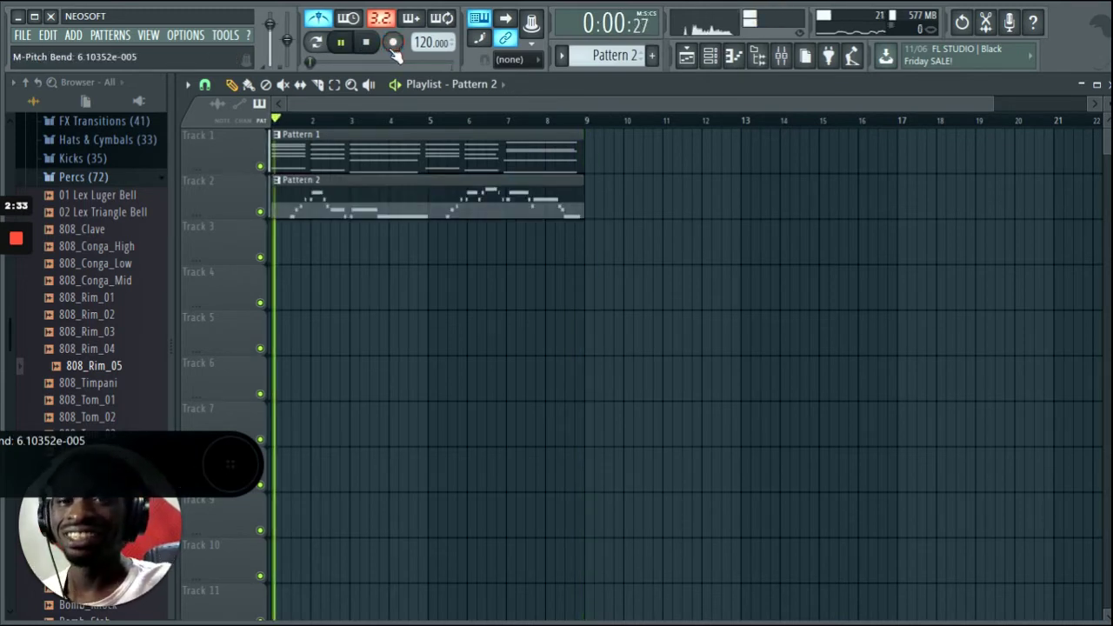
double_click(318, 200)
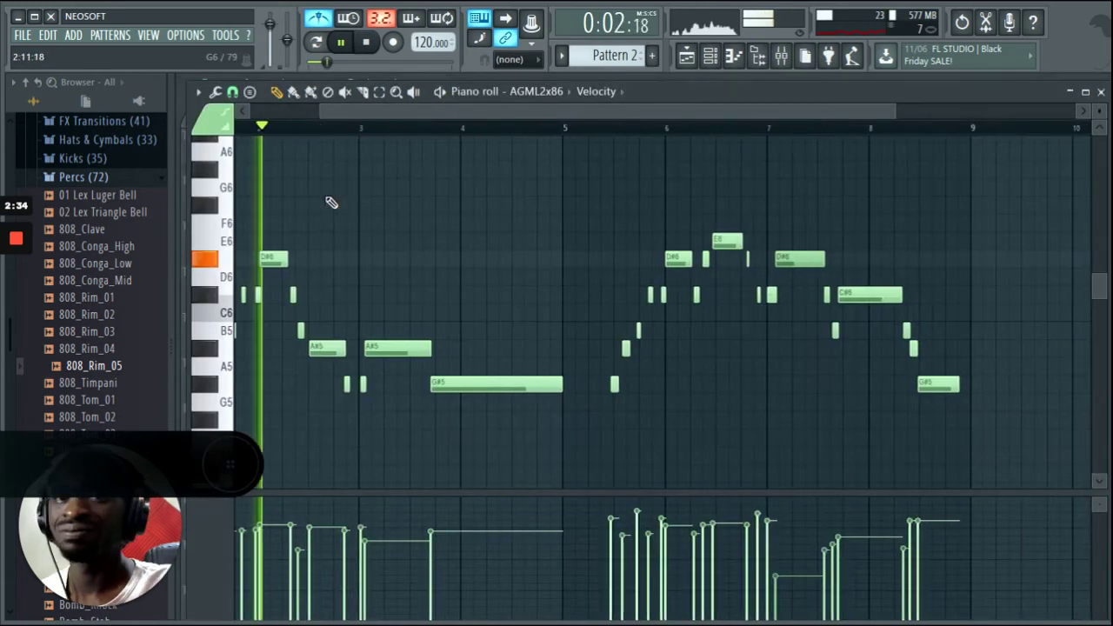
key("alt+q")
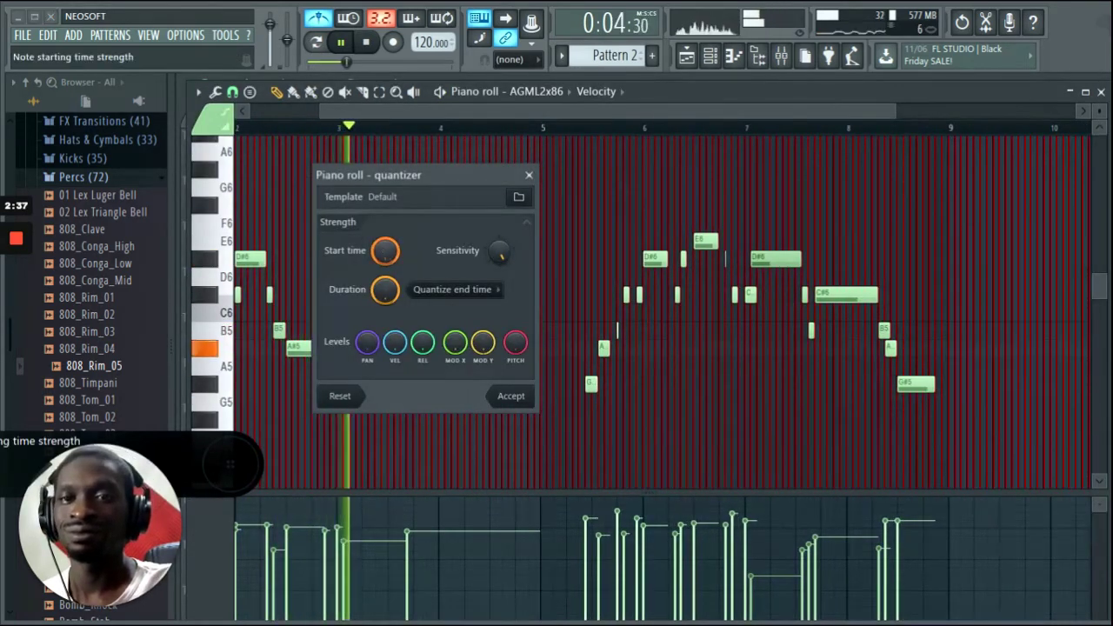
left_click_drag(385, 253, 385, 278)
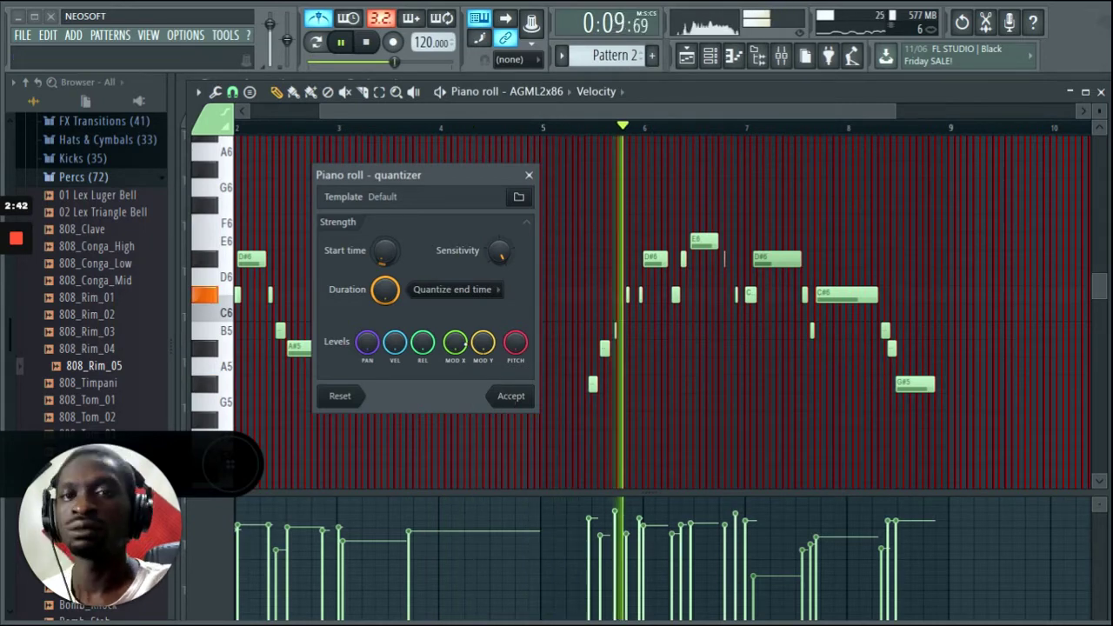
left_click(509, 397)
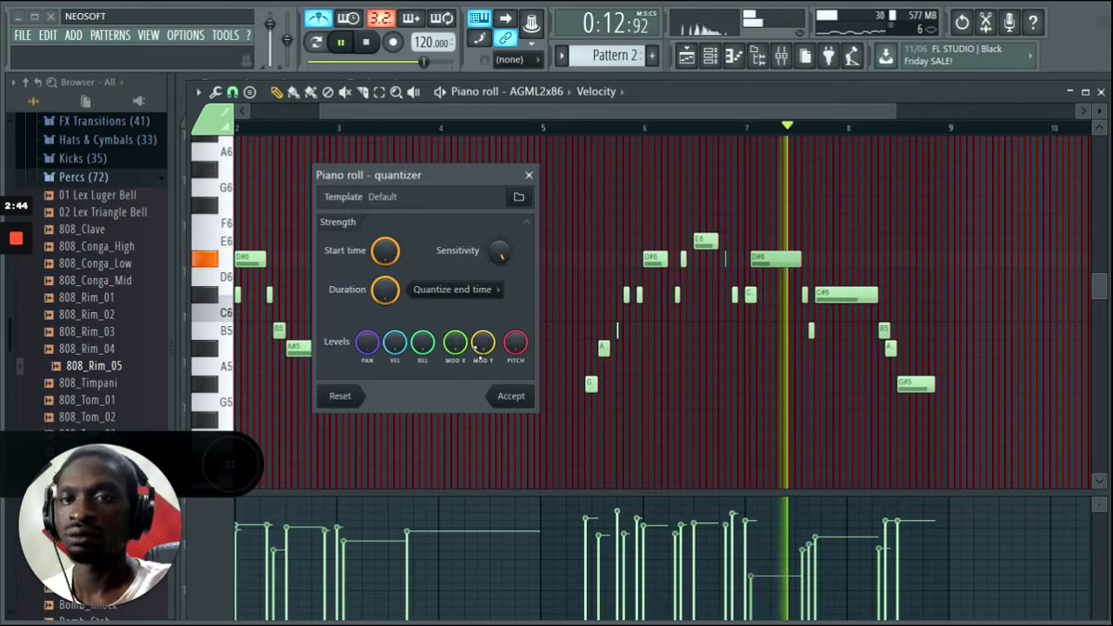
left_click(525, 397)
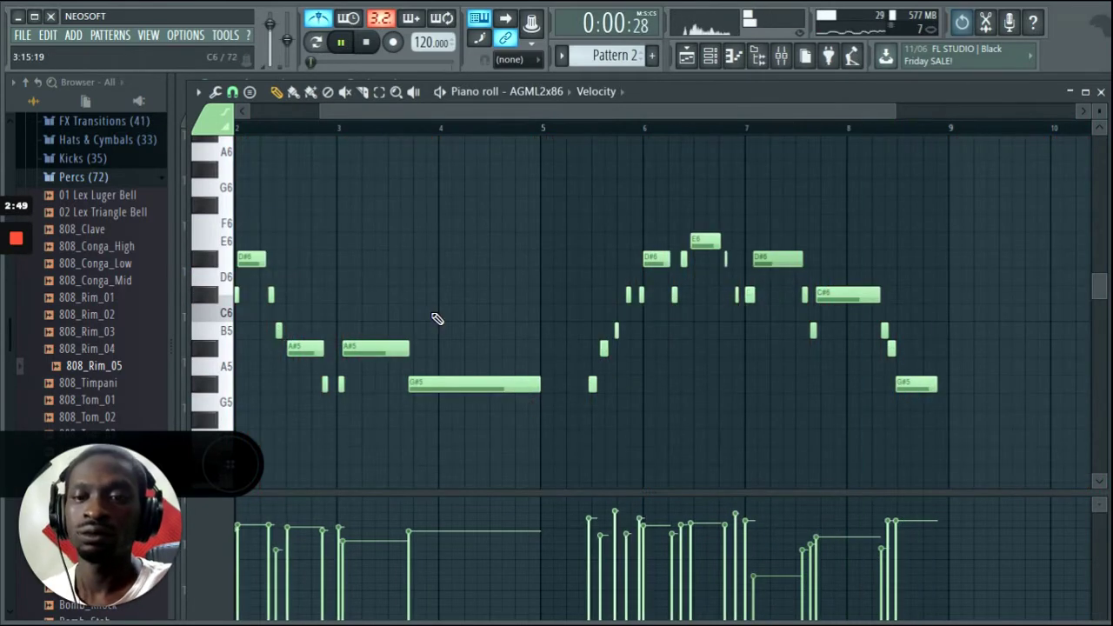
Step: Slightly lower the AGML2x86 channel's volume during playback, and turn off the metronome
left_click(709, 55)
left_click_drag(333, 248, 333, 252)
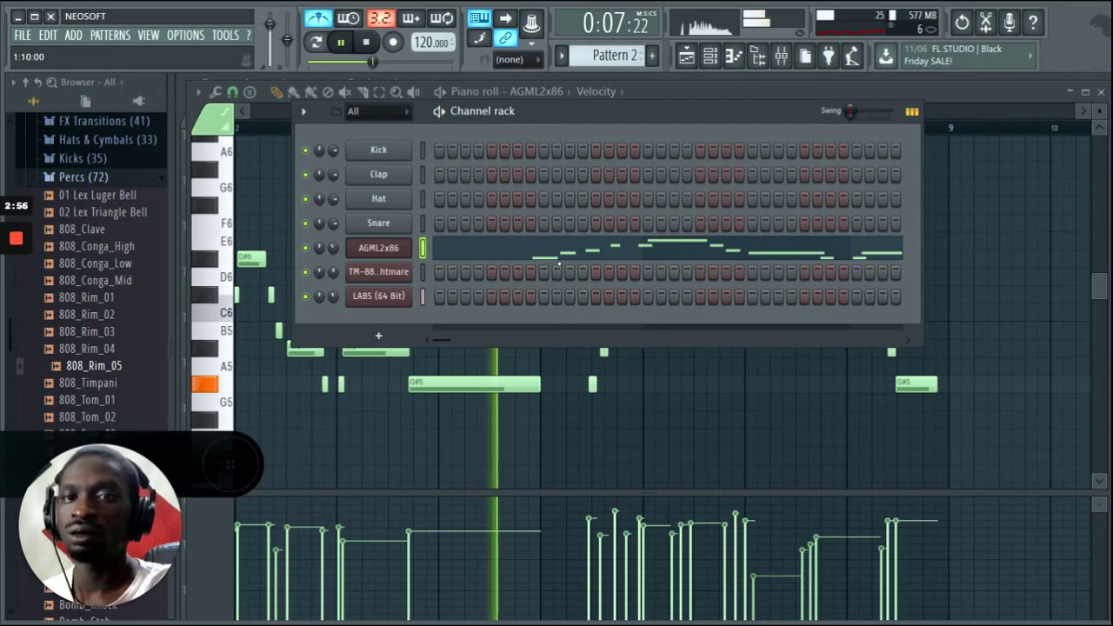
key("space")
left_click(320, 19)
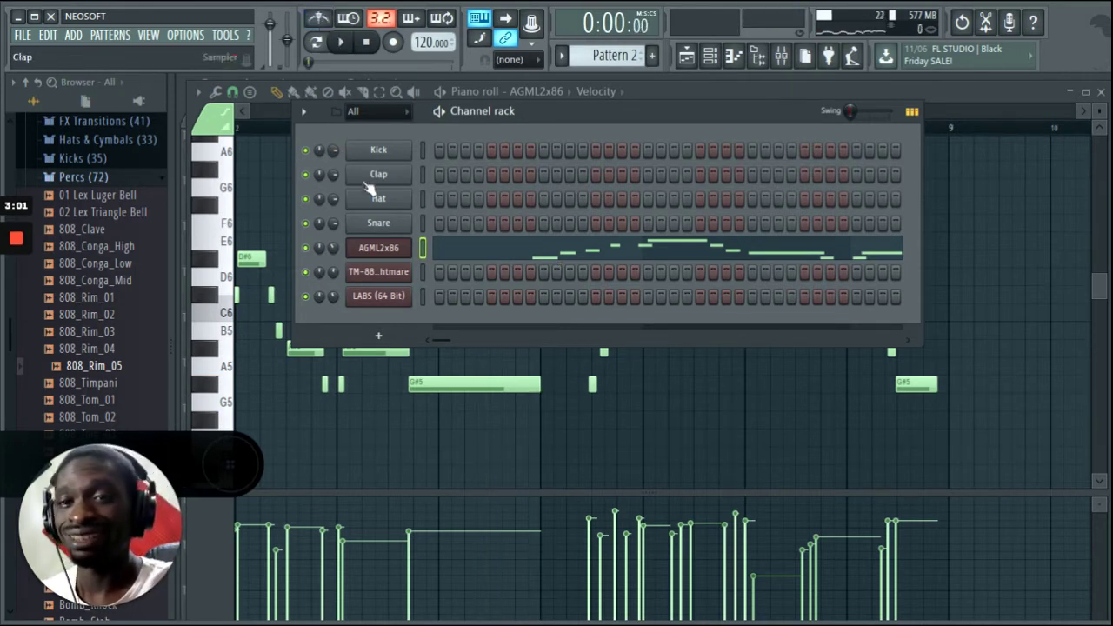
Step: Record an 808 bass line with TM-88 Nightmare into Pattern 3, placed on Track 3 at bar 1 of the playlist
left_click(395, 275)
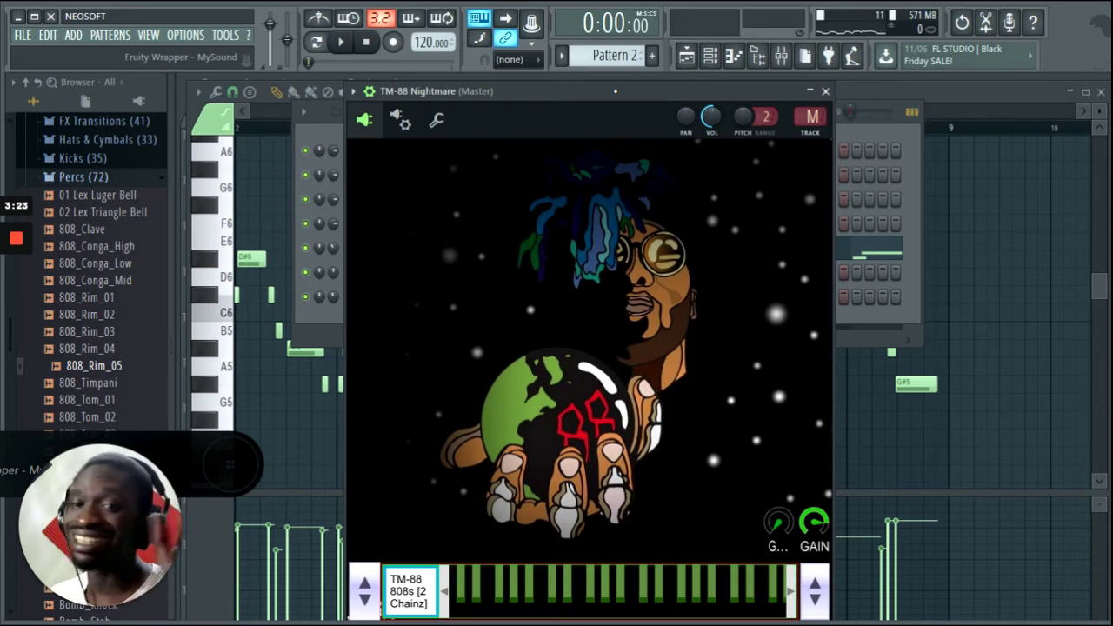
left_click(393, 42)
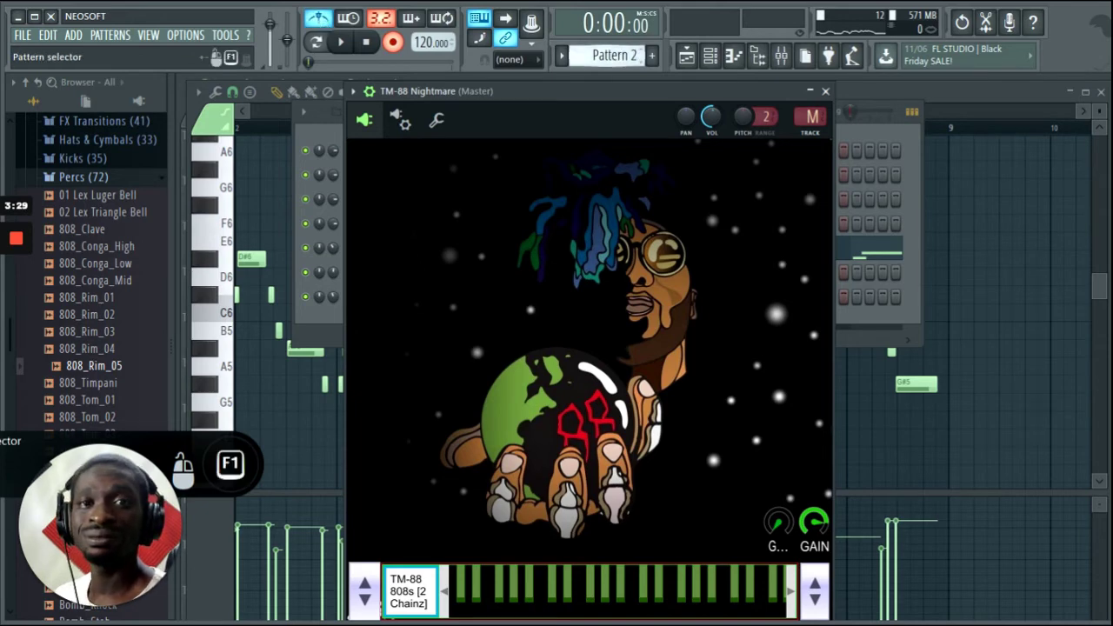
mouse_move(619, 57)
left_mouse_down()
mouse_move(619, 45)
mouse_move(619, 63)
left_mouse_up()
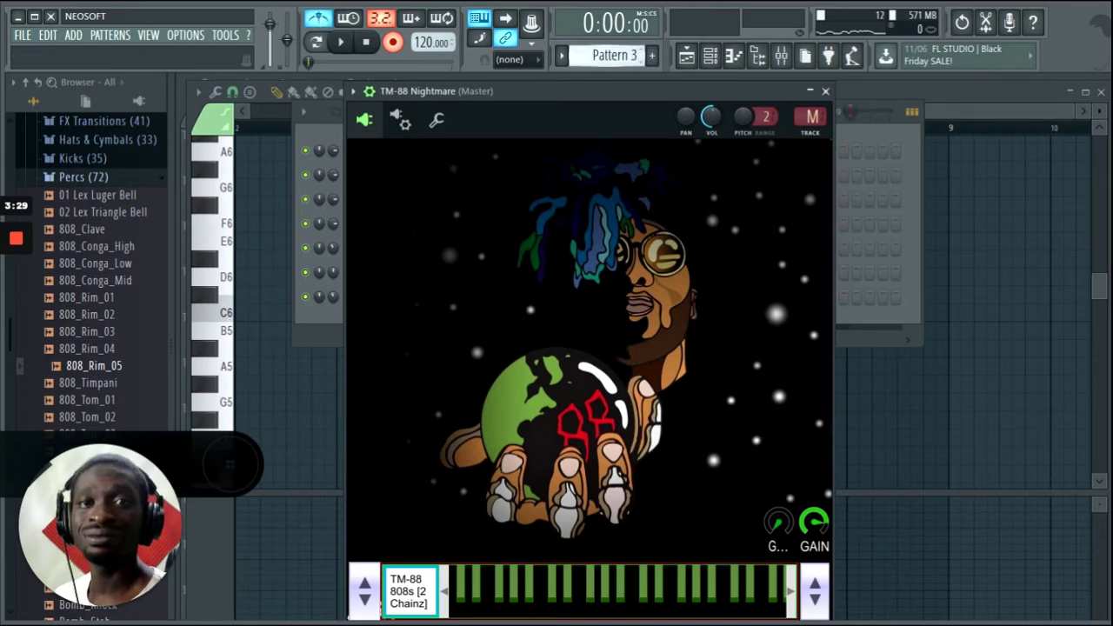
left_click(687, 57)
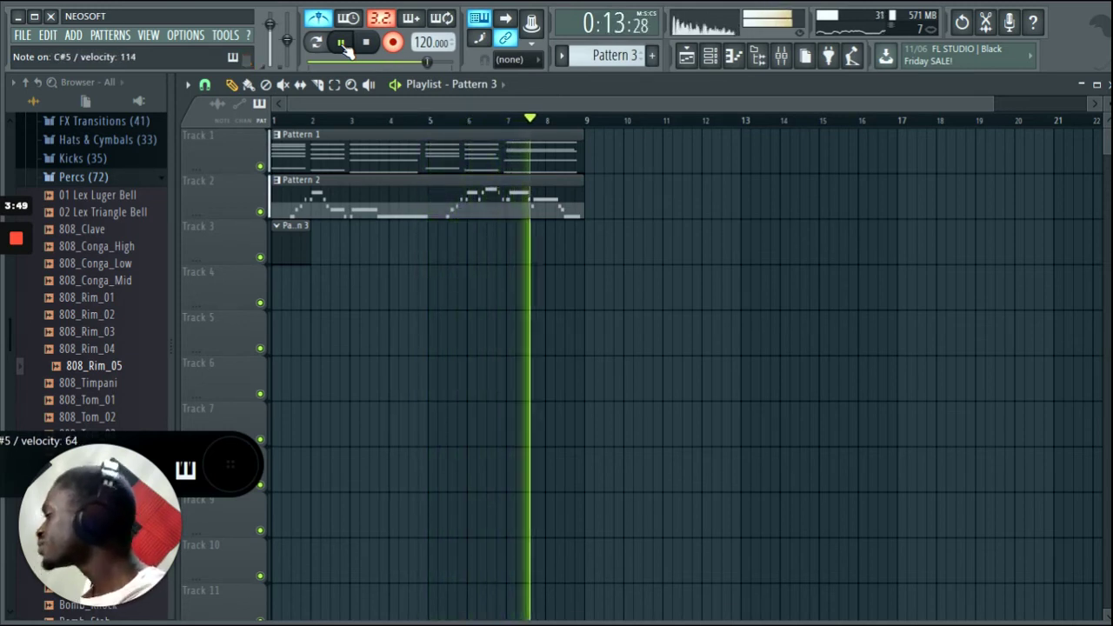
Step: Play the start of the full nine-pattern arrangement in the playlist and stop it
left_click(344, 46)
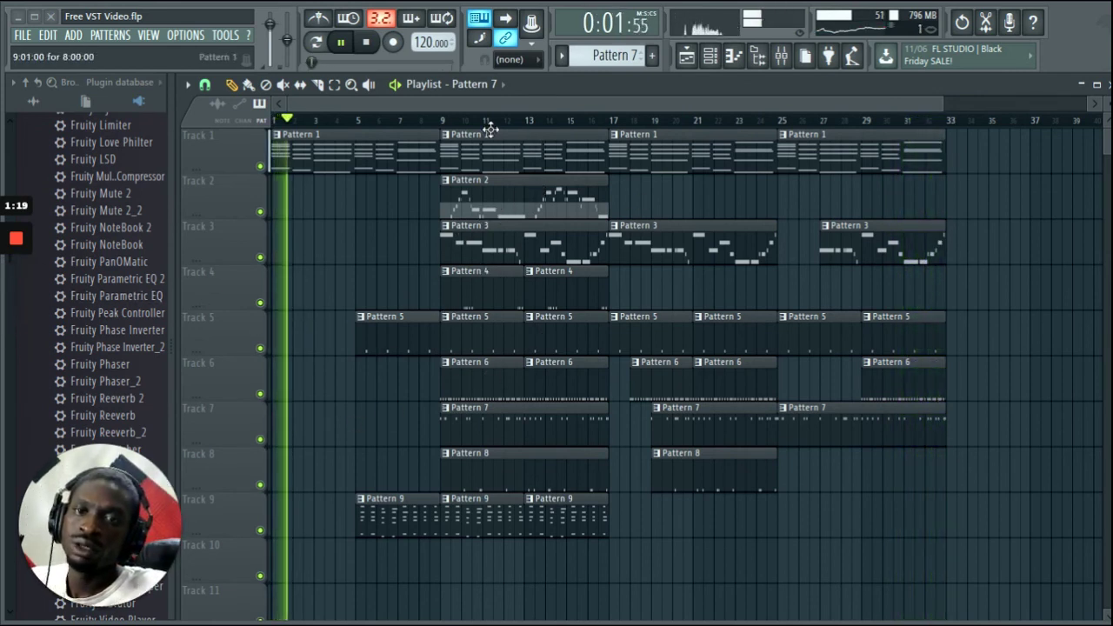
left_click(366, 50)
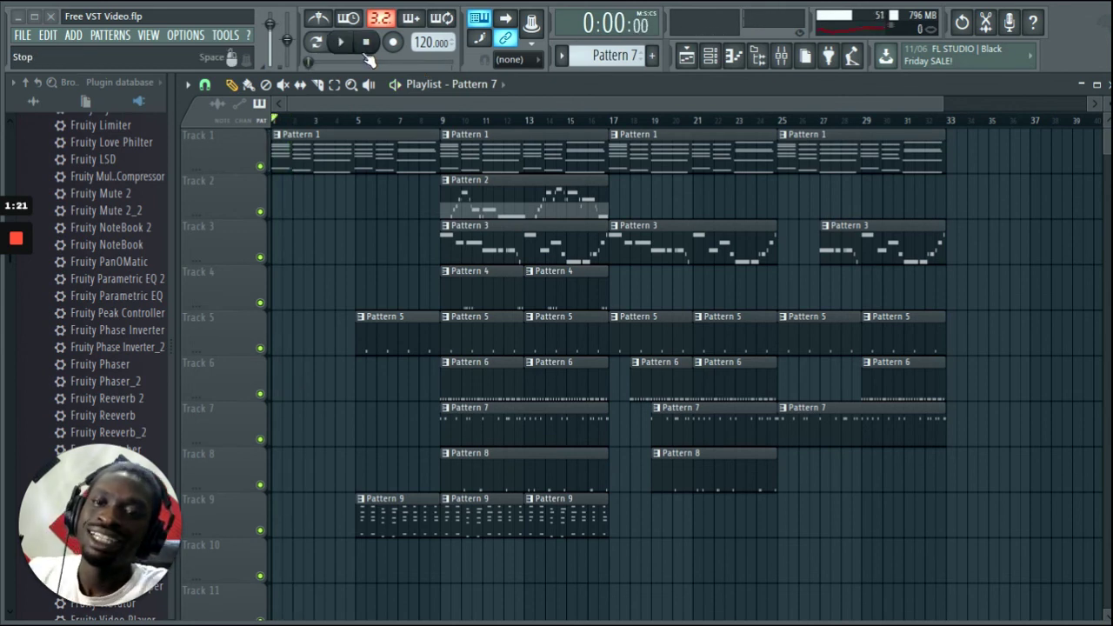